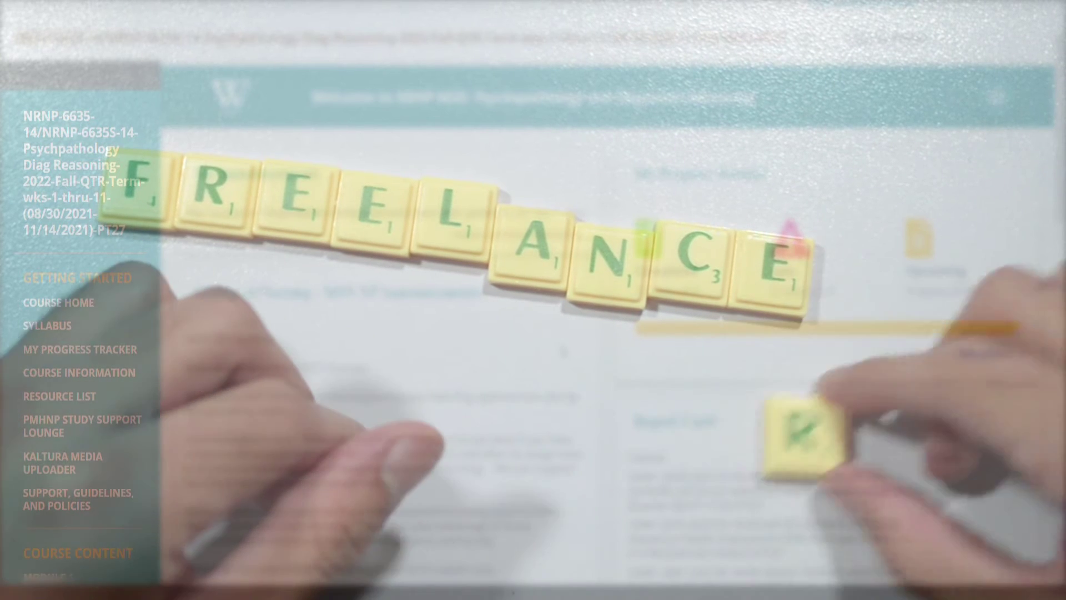
Go from the Module 1 introduction page to the NRNP 6635 Week 1 content page
scroll(33, 267, down, 5)
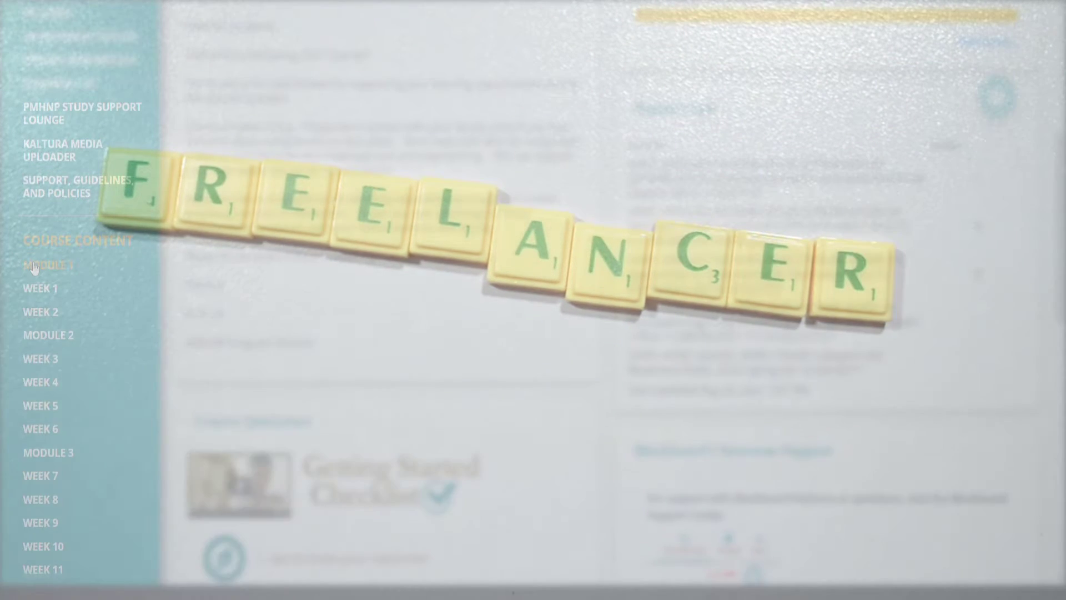
click(33, 266)
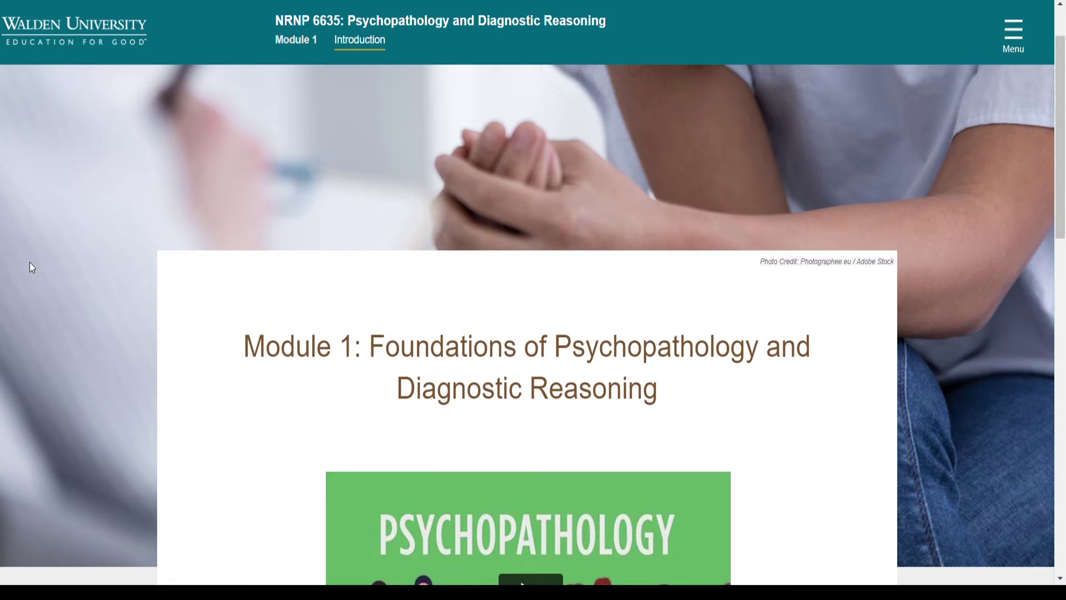
scroll(30, 263, down, 10)
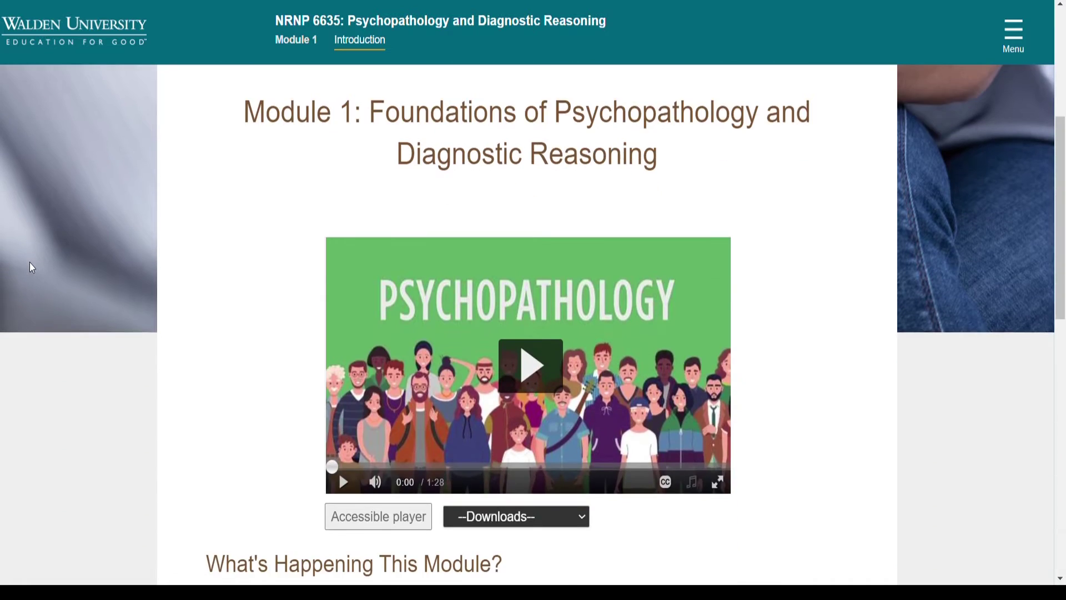
scroll(29, 263, down, 3)
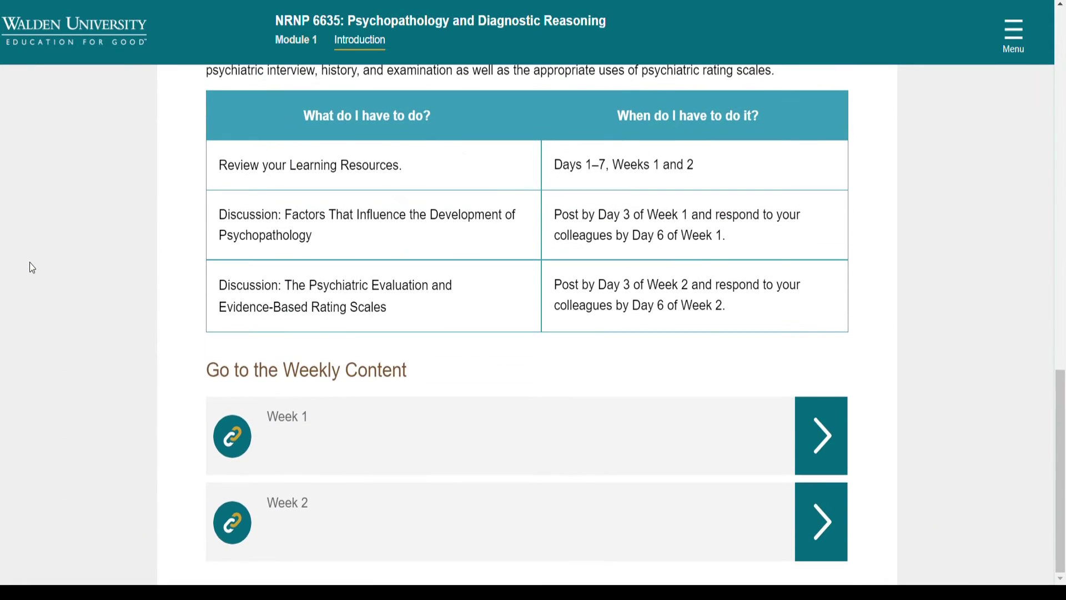
click(842, 445)
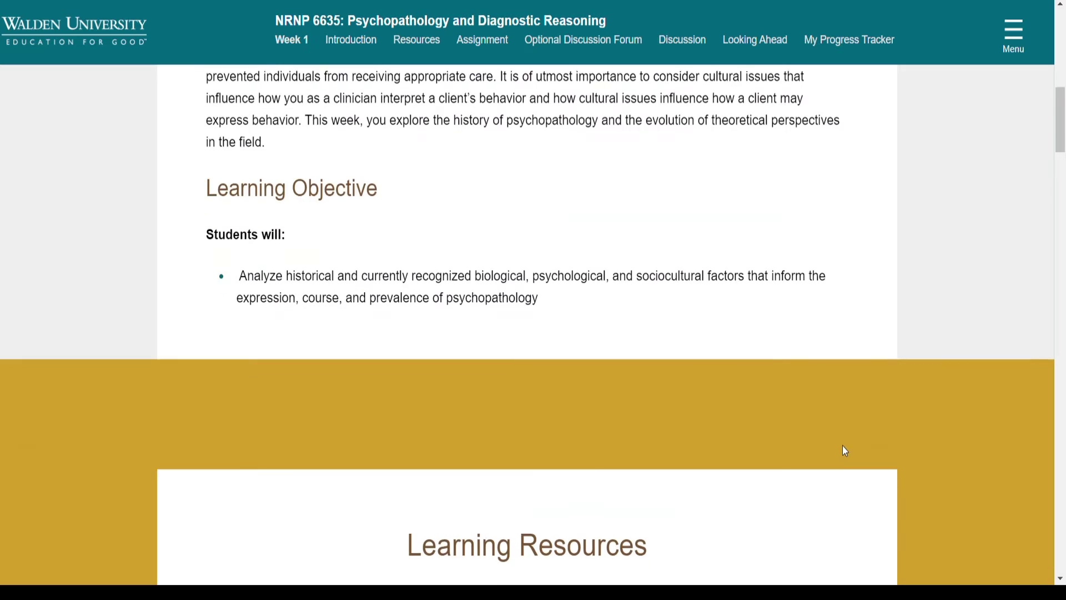
Scroll the Week 1 page past the practicum manual acknowledgment to the Optional Discussion Forum section
scroll(842, 446, down, 4)
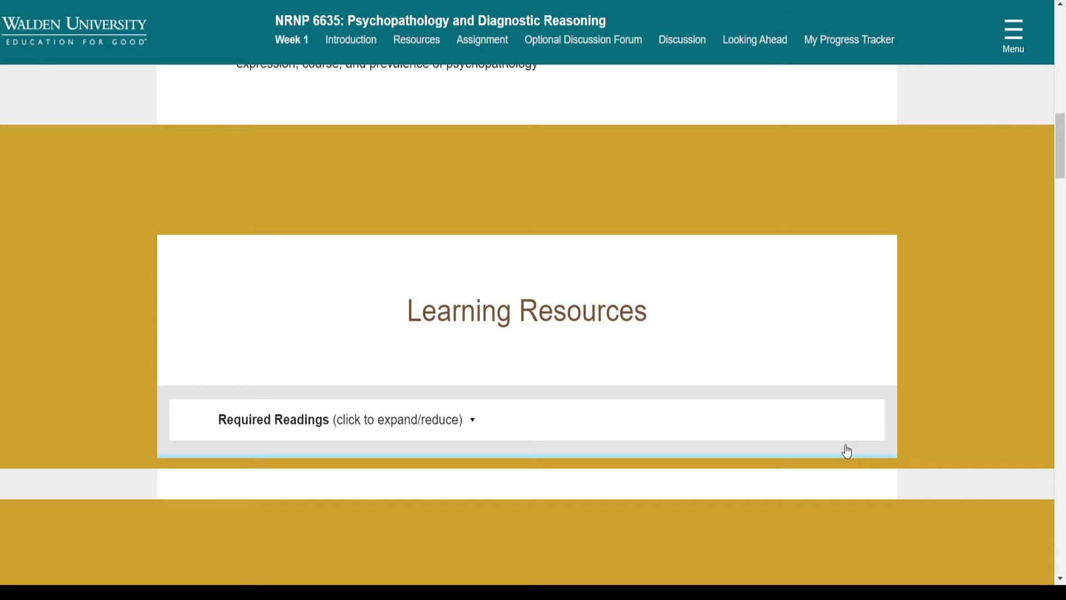
scroll(847, 451, down, 8)
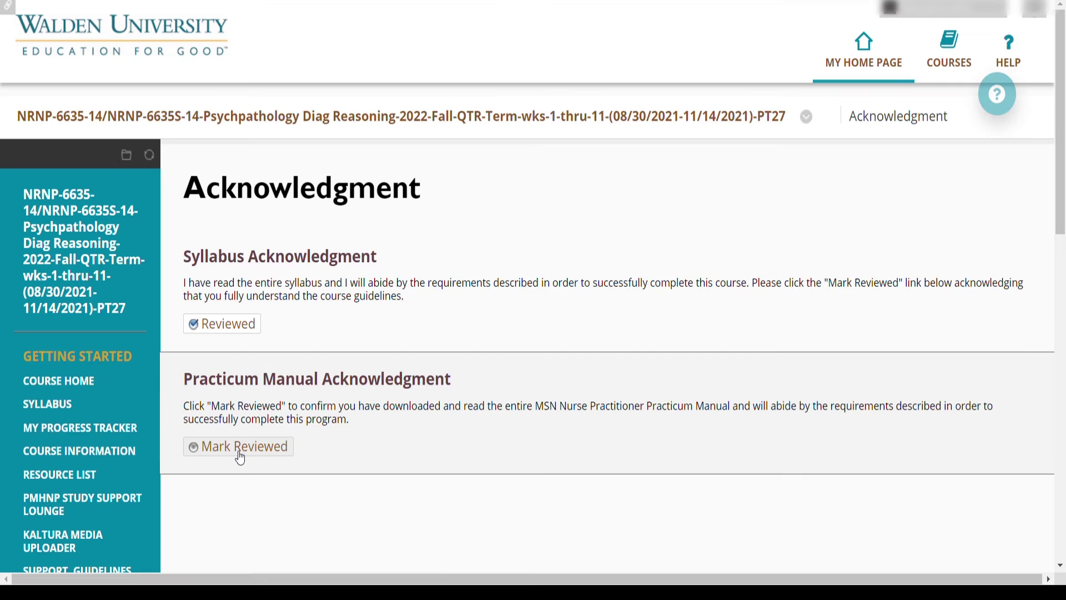
click(237, 447)
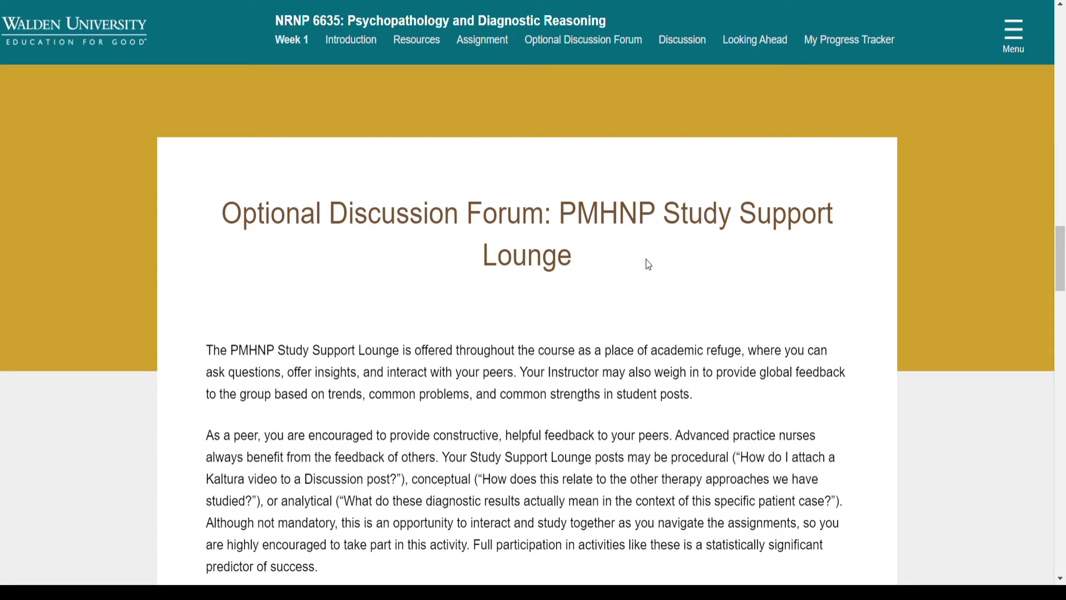
scroll(622, 324, down, 4)
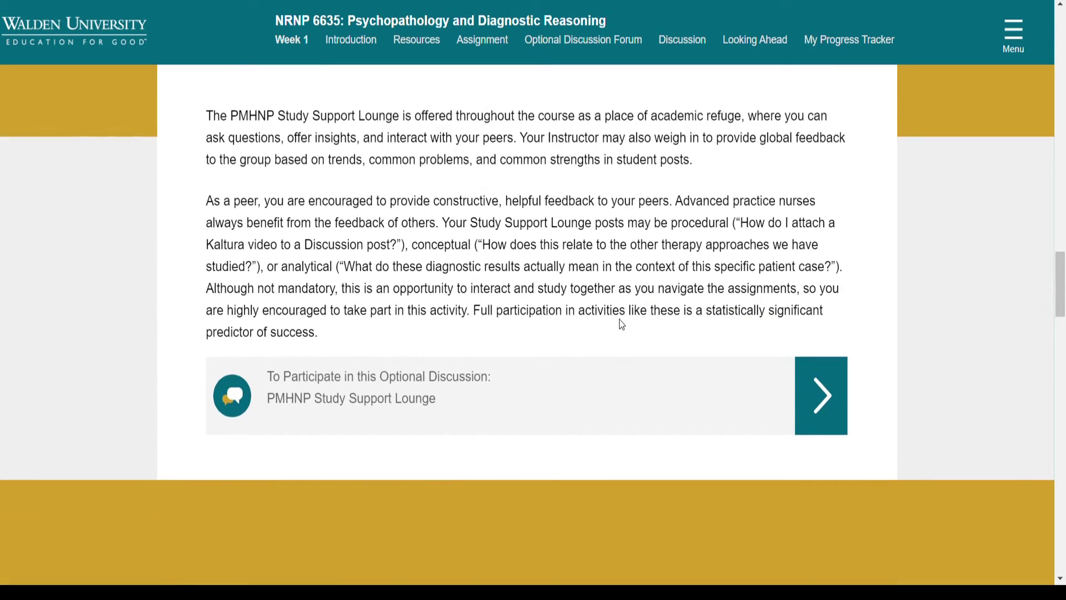
Open the PMHNP Study Support Lounge forum and begin the message about starting a group chat for education
click(807, 410)
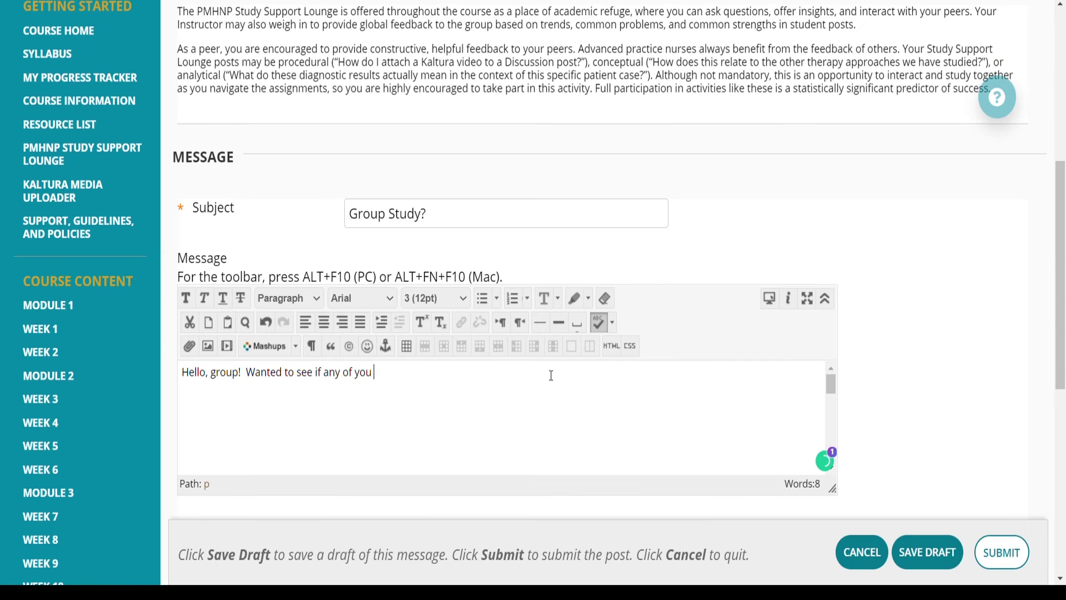
text(guys are interested in starting a group chat for education, suppor)
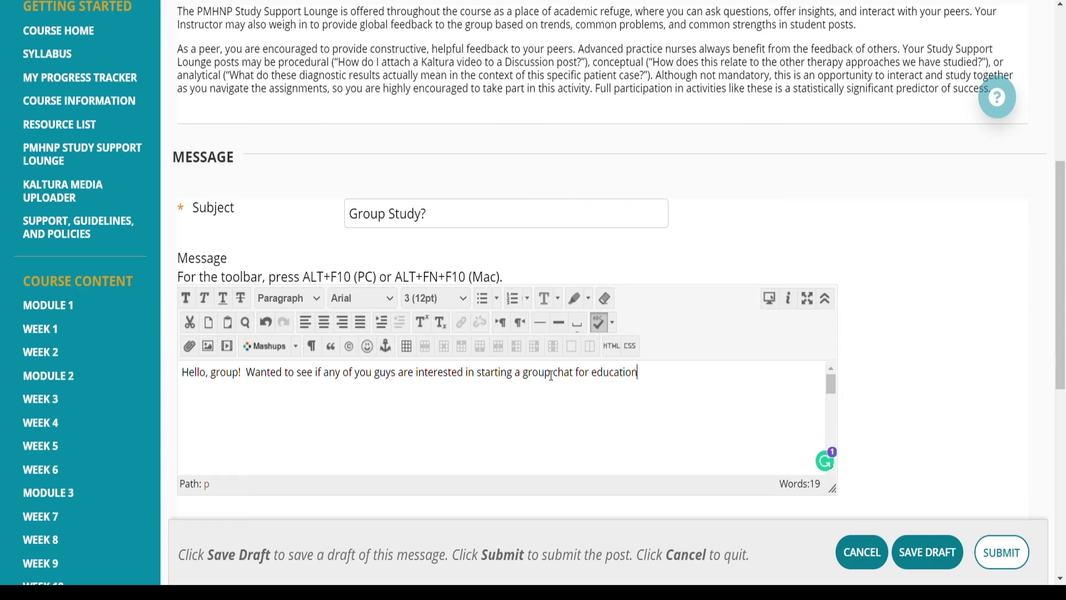
Finish the first sentence with 'and support purposes?' and start a new paragraph
key(BackSpace)
key(BackSpace)
key(BackSpace)
key(BackSpace)
key(BackSpace)
key(BackSpace)
key(BackSpace)
key(BackSpace)
text(and support purposes?)
key(Return)
text(Please)
key(BackSpace)
key(BackSpace)
key(BackSpace)
key(BackSpace)
key(BackSpace)
key(BackSpace)
text(If you are interested, please)
Write the paragraph about using What's Up and asking interested classmates to reply with their number
key(BackSpace)
key(BackSpace)
key(BackSpace)
key(BackSpace)
key(BackSpace)
key(BackSpace)
key(BackSpace)
key(BackSpace)
key(BackSpace)
key(BackSpace)
key(BackSpace)
key(BackSpace)
key(BackSpace)
key(BackSpace)
key(BackSpace)
key(BackSpace)
key(BackSpace)
key(BackSpace)
key(BackSpace)
key(BackSpace)
text(normally like to)
key(BackSpace)
key(BackSpace)
key(BackSpace)
key(BackSpace)
key(BackSpace)
key(BackSpace)
key(BackSpace)
text(utilize What's Up application)
key(BackSpace)
text(, there we can exchange files)
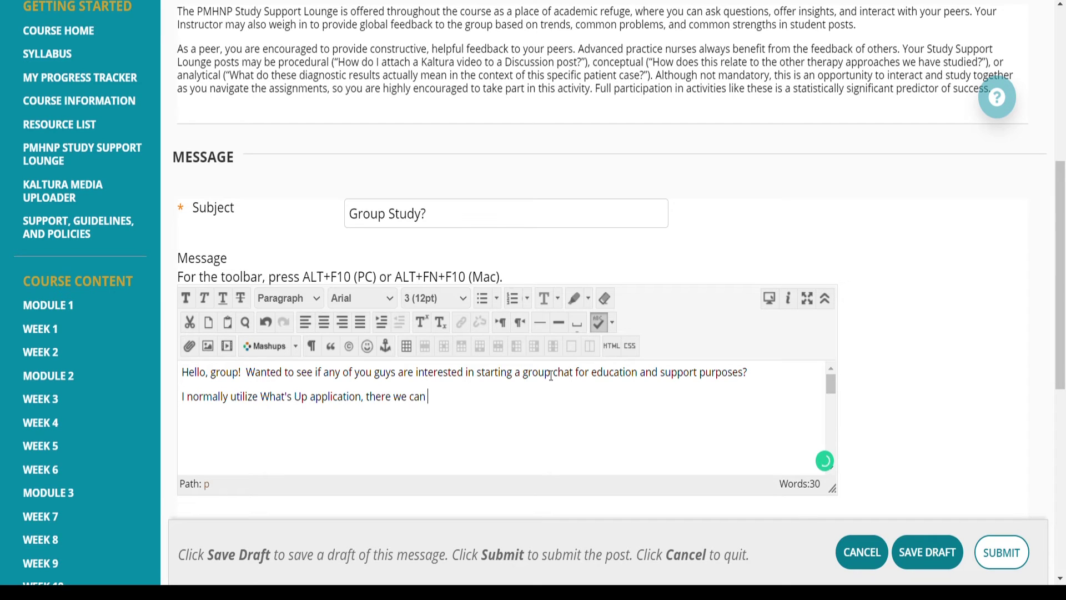
key(BackSpace)
key(BackSpace)
key(BackSpace)
key(BackSpace)
key(BackSpace)
key(BackSpace)
key(BackSpace)
key(BackSpace)
key(BackSpace)
key(BackSpace)
key(BackSpace)
key(BackSpace)
key(BackSpace)
key(BackSpace)
key(BackSpace)
key(BackSpace)
key(BackSpace)
key(BackSpace)
key(BackSpace)
key(BackSpace)
text(. If interested, please reply with your what's up number and I can add you. Thank you!)
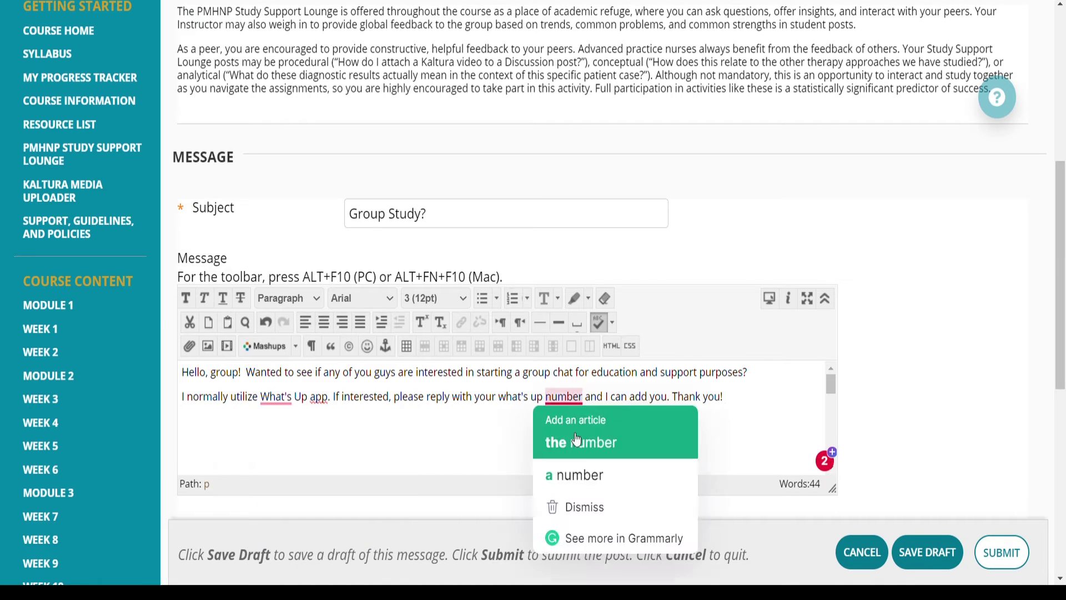
Replace 'what's up' with 'cell' before 'number' and move 'Thank you' onto its own line
click(543, 396)
key(BackSpace)
key(BackSpace)
key(BackSpace)
key(BackSpace)
key(BackSpace)
key(BackSpace)
key(BackSpace)
key(BackSpace)
key(BackSpace)
text(cell)
click(640, 397)
key(Return)
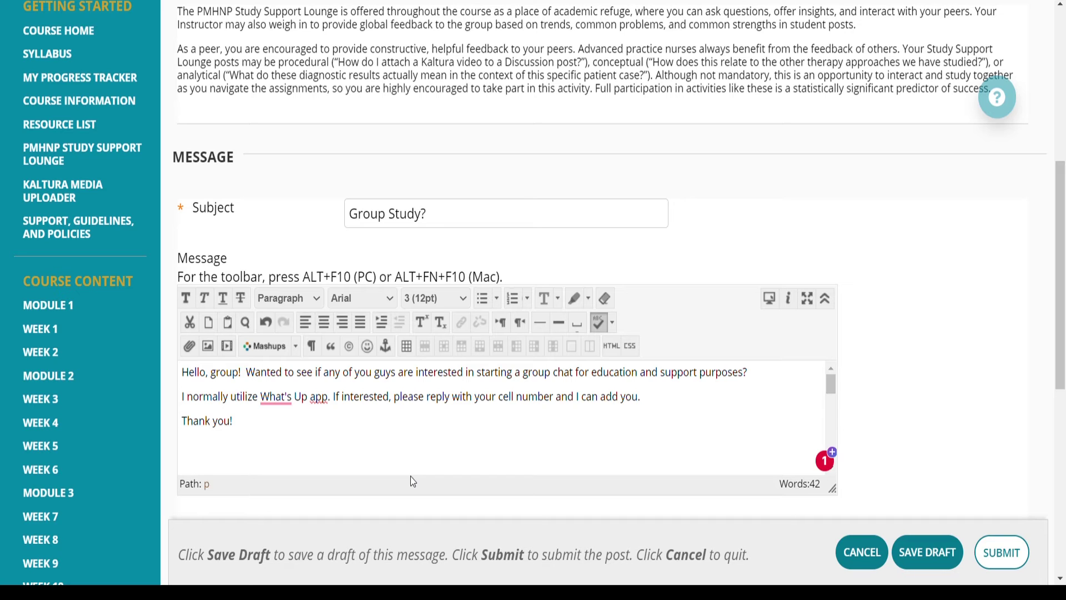
Submit the Group Study? thread and return to the Week 1 page
click(1002, 553)
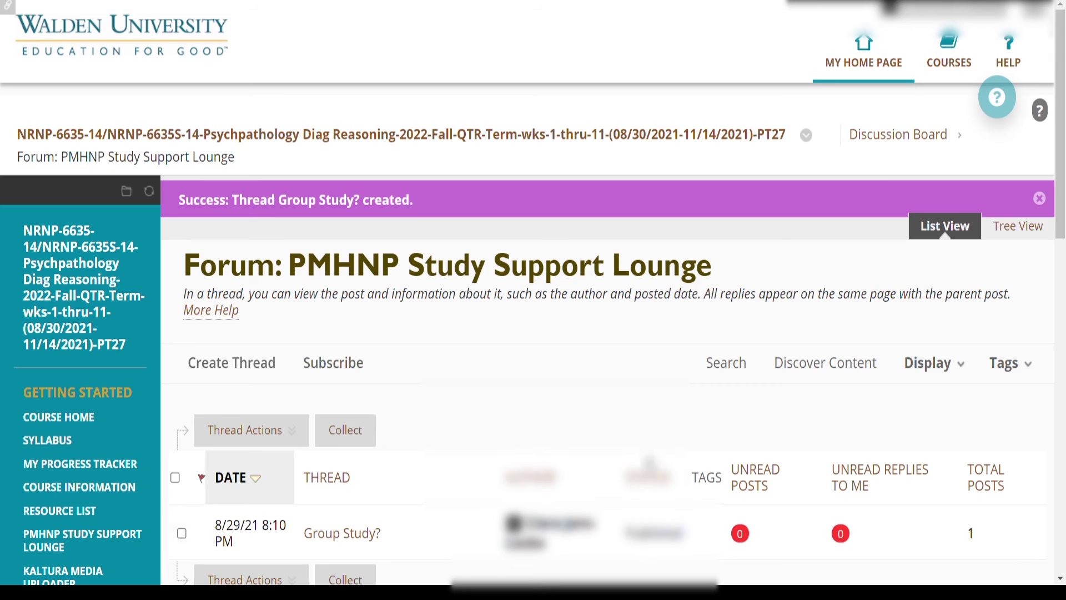
scroll(408, 386, down, 1)
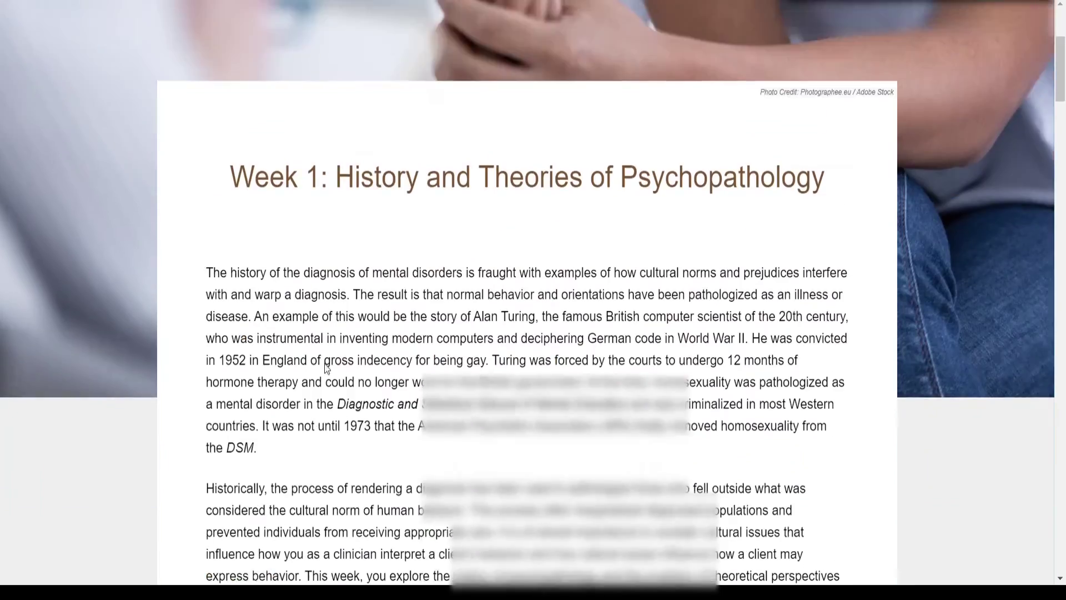
scroll(327, 368, down, 20)
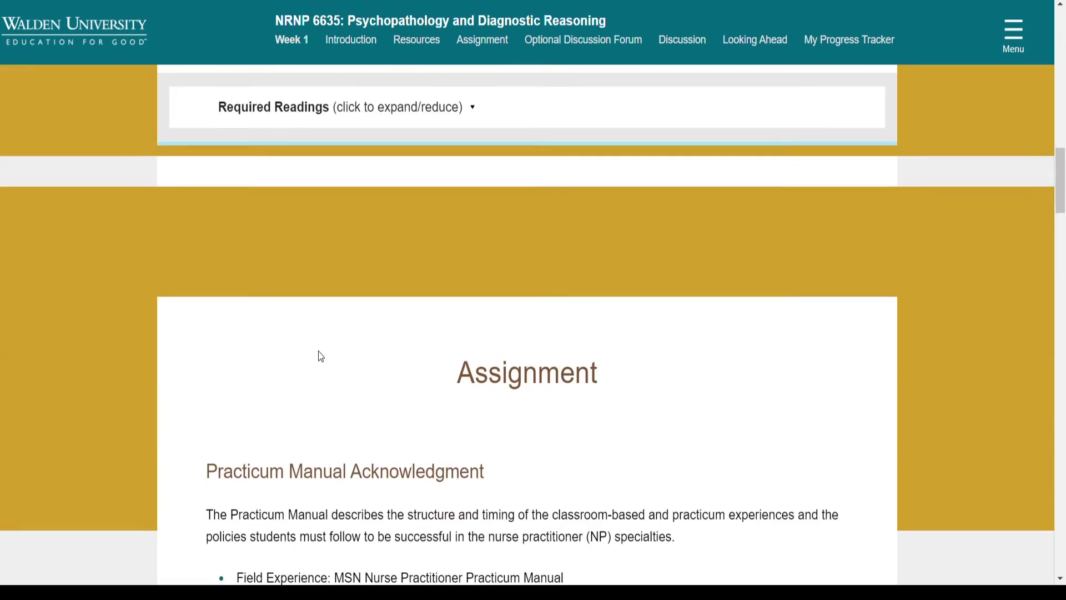
Highlight the Week 1 Discussion's respond-on-2-different-days requirement and scroll to the rubric link
scroll(324, 356, up, 5)
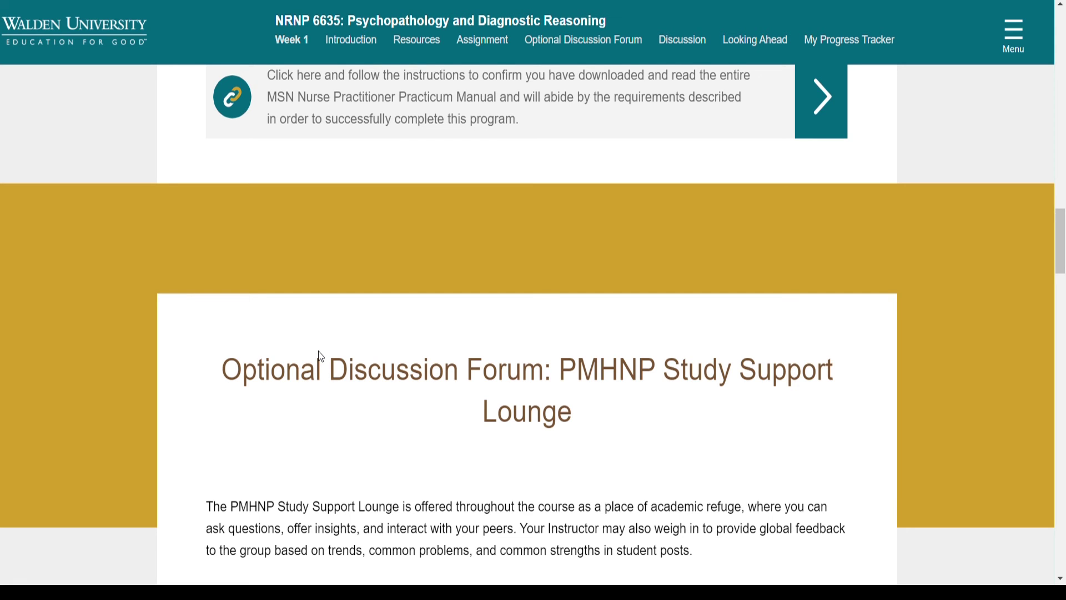
scroll(320, 356, down, 4)
scroll(321, 356, down, 10)
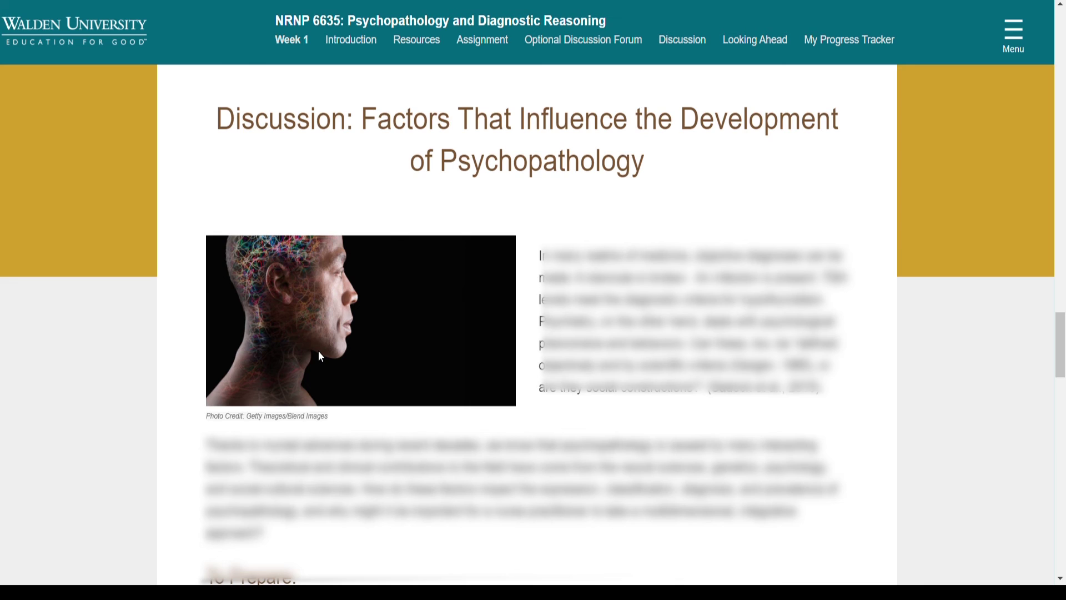
scroll(320, 355, down, 8)
drag(182, 388, 555, 391)
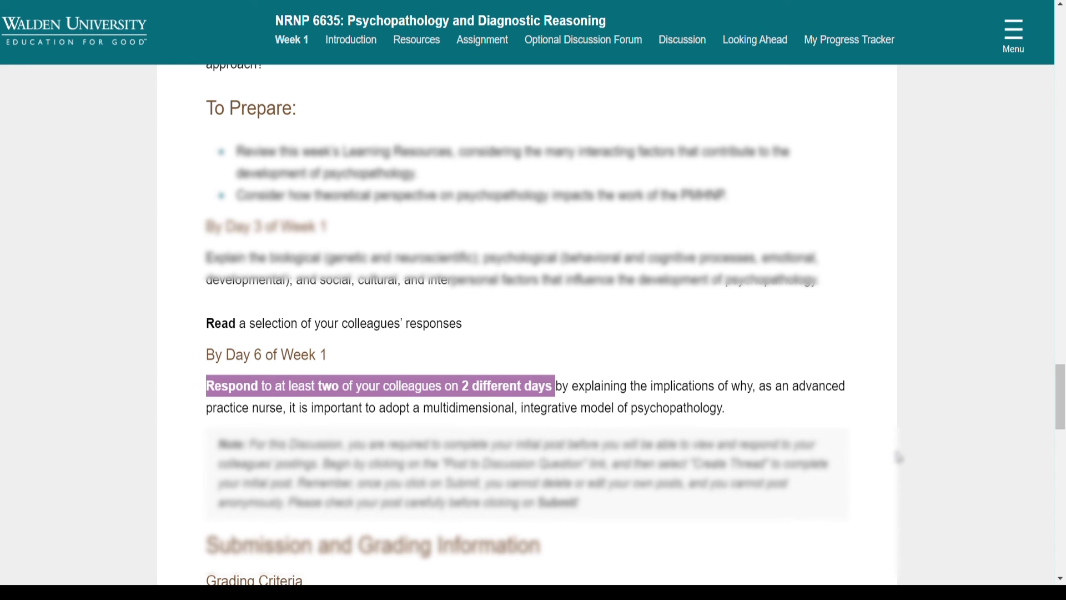
scroll(896, 451, down, 3)
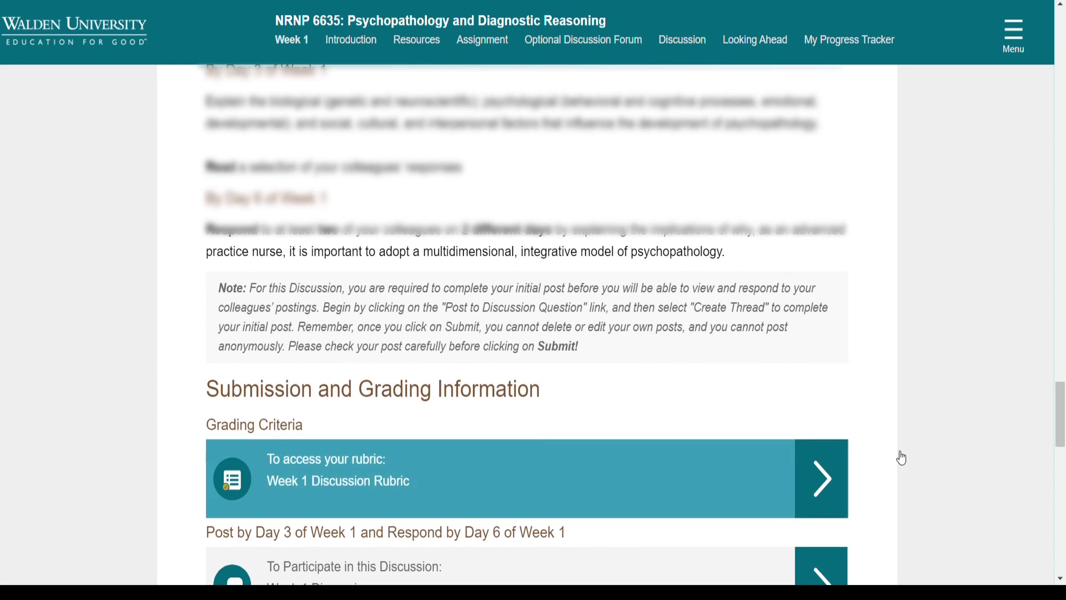